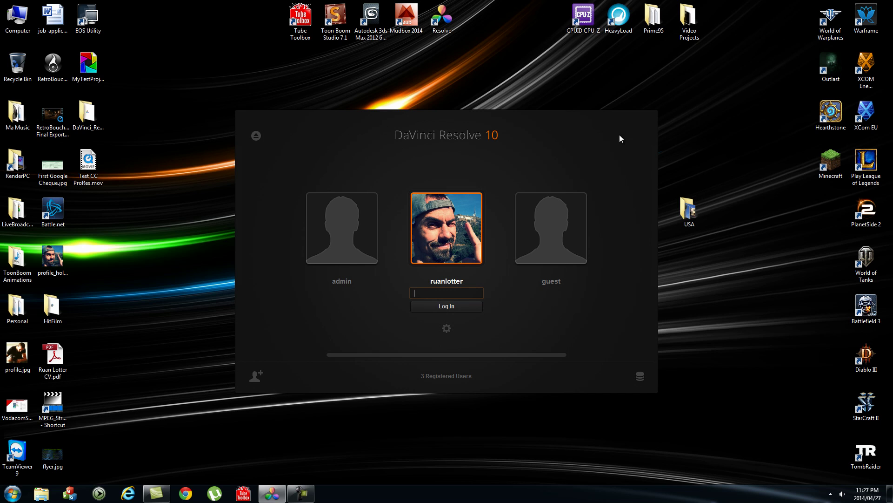
# Step: Log in to DaVinci Resolve with the account password
pyautogui.write('**********')
pyautogui.press('Return')
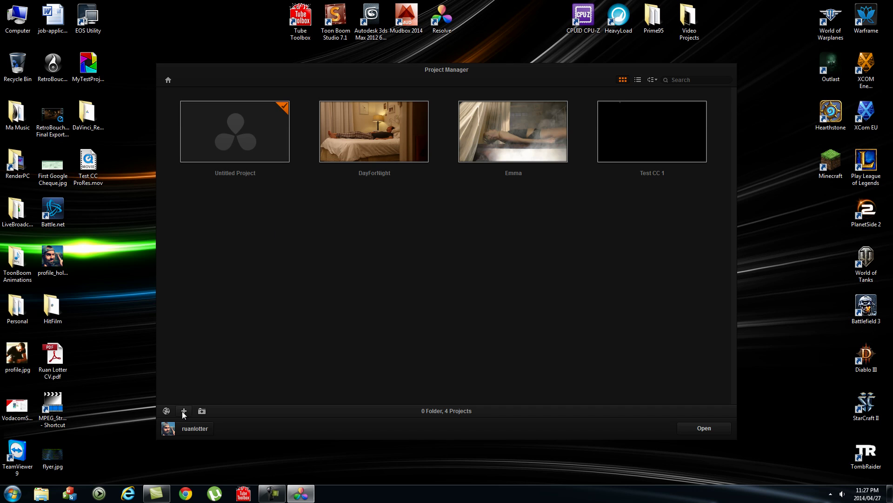
# Step: Create a new project called 'Tutorial' in the Project Manager
pyautogui.click(184, 410)
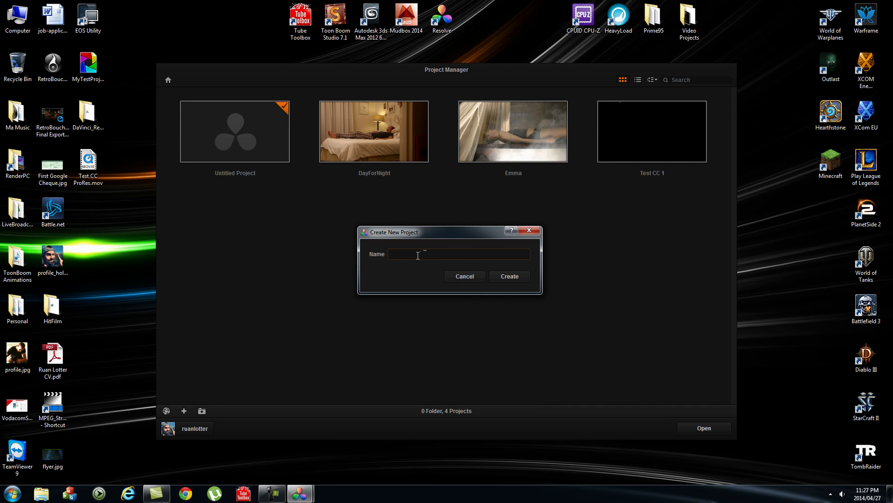
pyautogui.write('Tutorial')
pyautogui.click(509, 275)
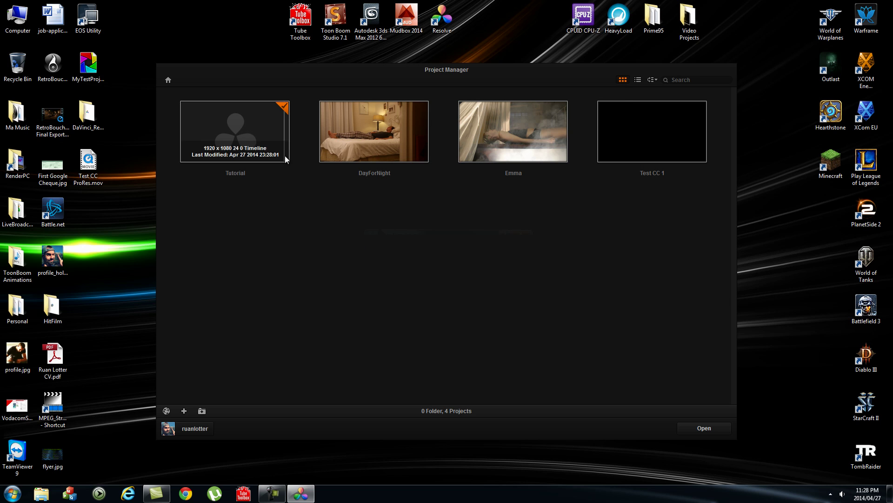
# Step: Open Tutorial, add MVI_4187.mov from c:\vol0\CC Tutorial to the Media Pool, and match the frame rate
pyautogui.doubleClick(249, 131)
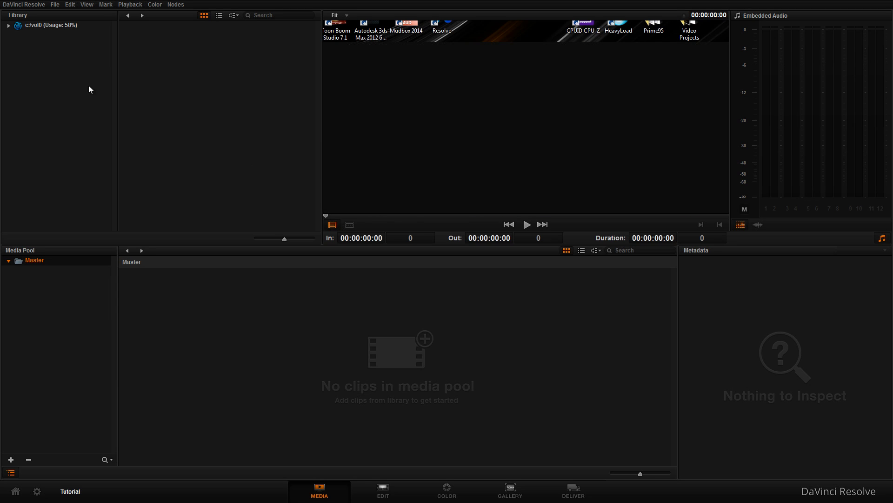
pyautogui.click(8, 26)
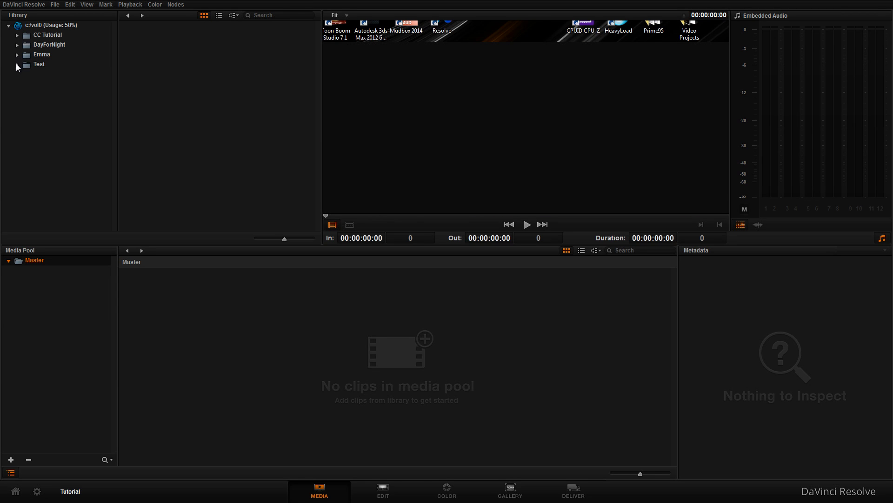
pyautogui.click(41, 35)
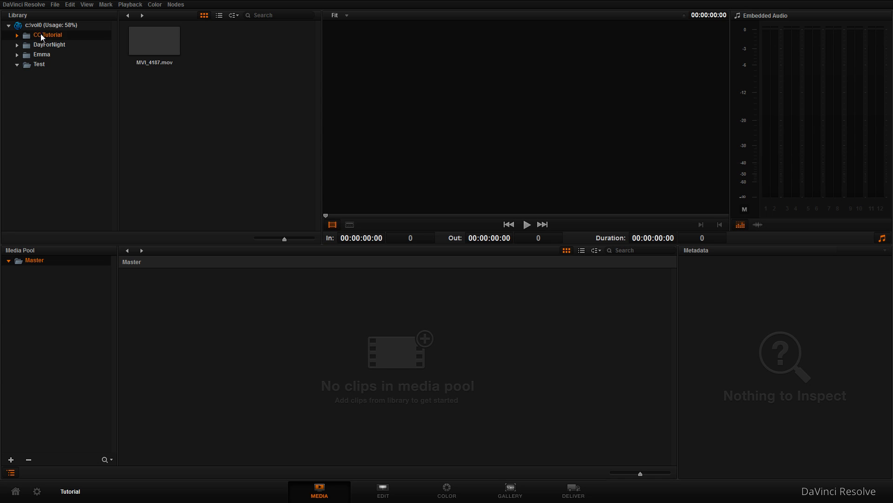
pyautogui.moveTo(147, 40); pyautogui.dragTo(381, 300)
pyautogui.moveTo(328, 348); pyautogui.dragTo(316, 347)
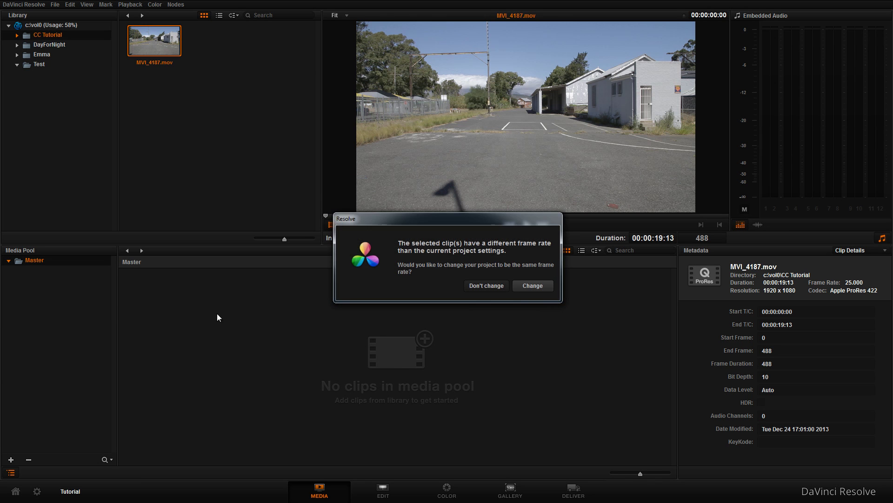
pyautogui.click(535, 287)
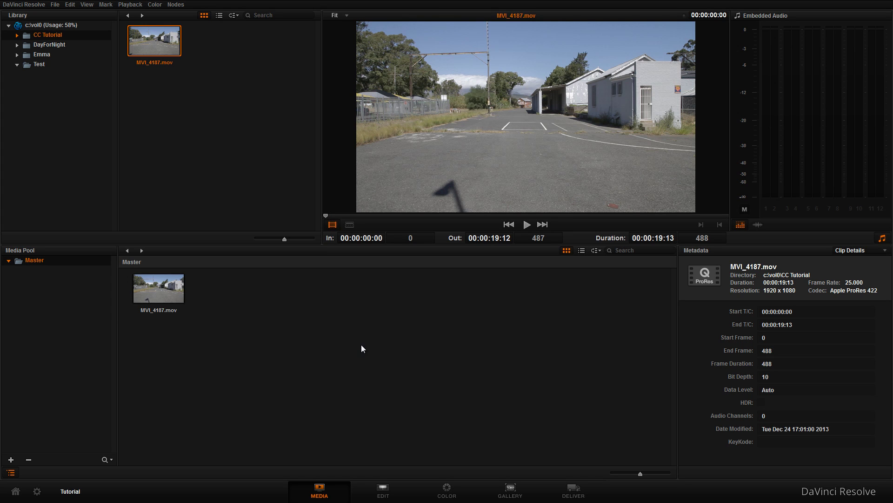
# Step: Create Timeline 1 on the Edit page, put MVI_4187.mov on V1, park at 01:00:10:21
pyautogui.click(383, 489)
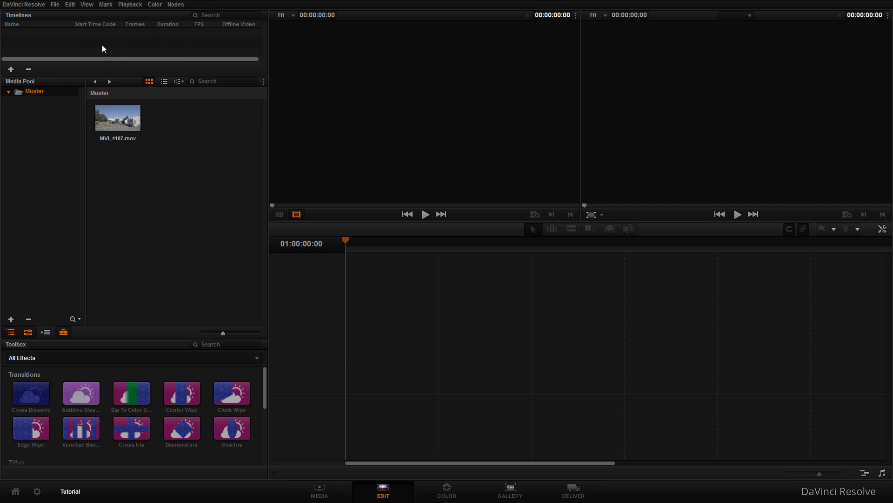
pyautogui.rightClick(89, 39)
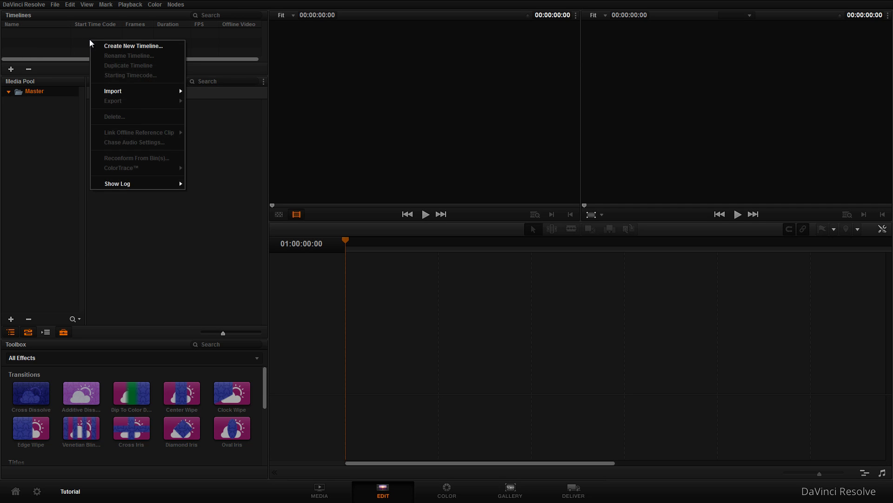
pyautogui.click(110, 43)
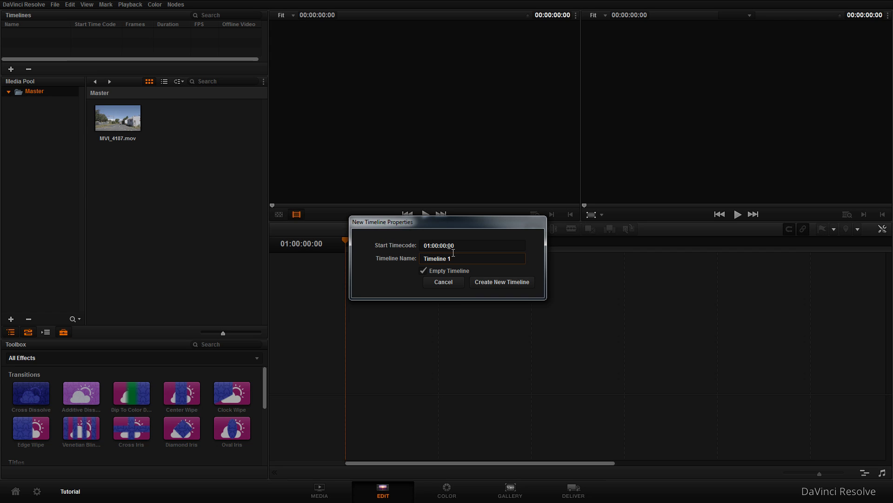
pyautogui.click(502, 282)
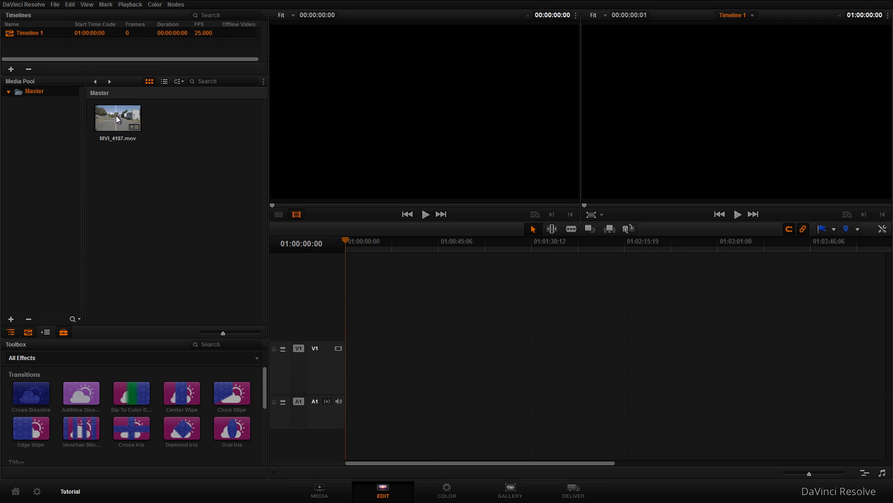
pyautogui.moveTo(116, 117); pyautogui.dragTo(348, 362)
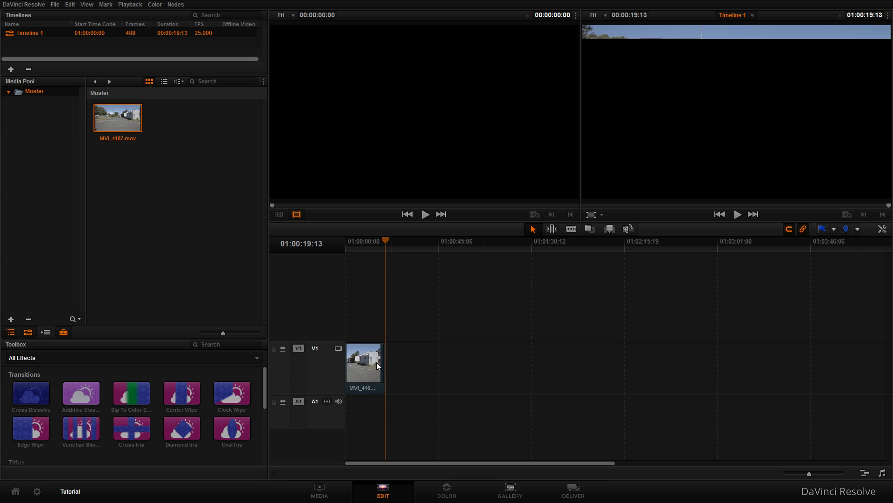
pyautogui.moveTo(386, 245); pyautogui.dragTo(367, 241)
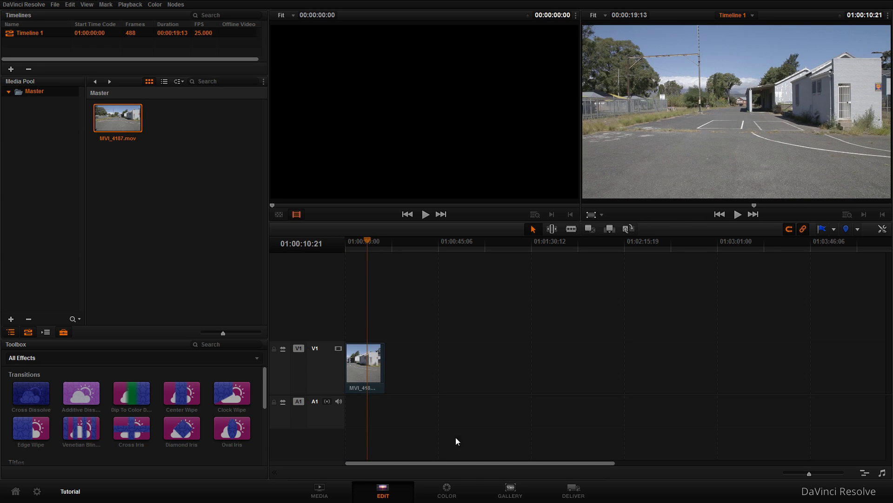
# Step: On the Color page, set the Video Scopes to a 1 Up RGB Parade layout
pyautogui.click(448, 493)
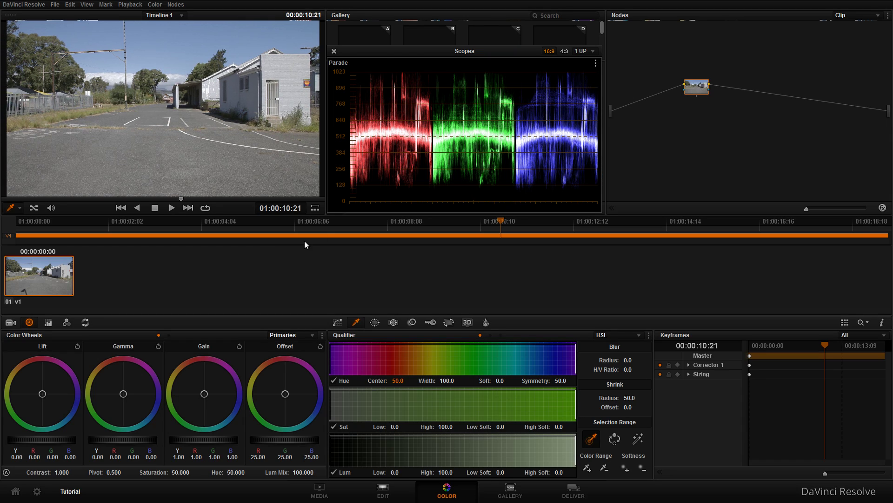
pyautogui.moveTo(441, 48)
pyautogui.mouseDown()
pyautogui.moveTo(462, 86)
pyautogui.moveTo(444, 40)
pyautogui.mouseUp()
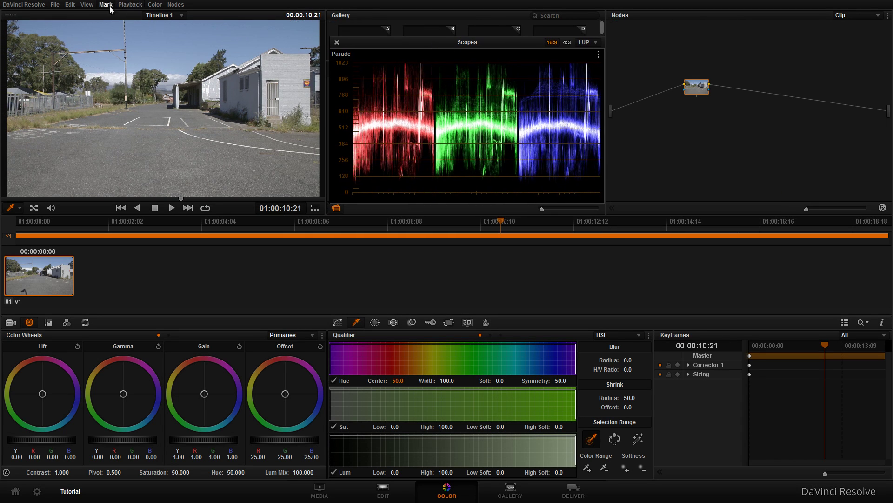
pyautogui.click(87, 5)
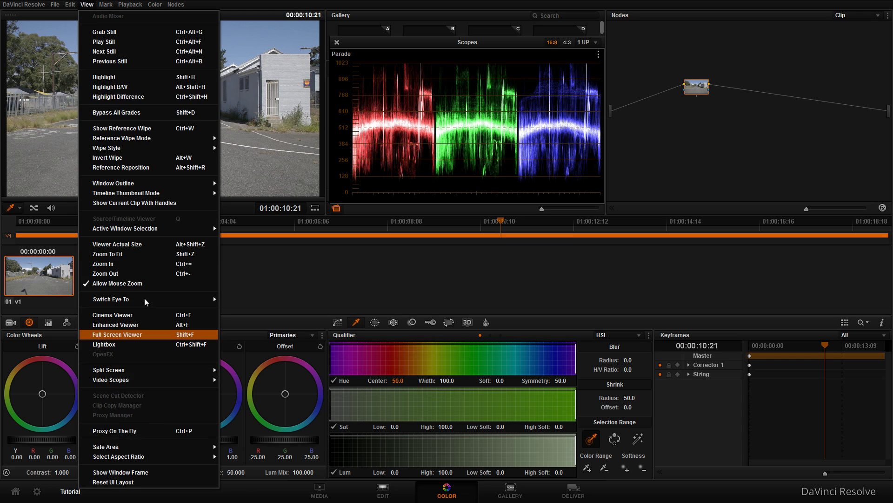
pyautogui.moveTo(141, 382)
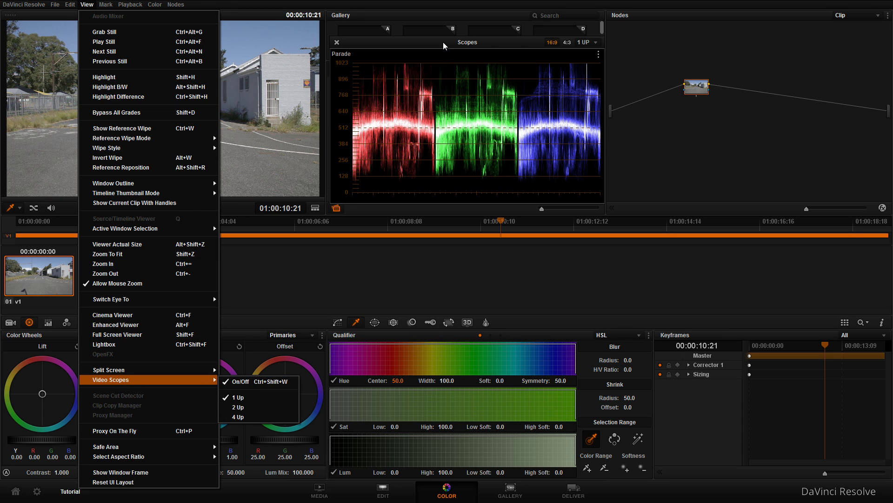
pyautogui.click(244, 385)
pyautogui.moveTo(441, 26); pyautogui.dragTo(442, 29)
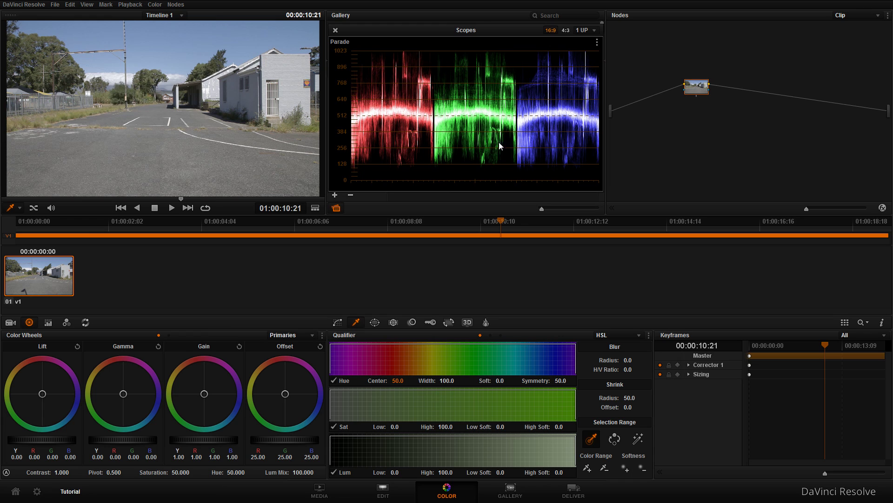
# Step: Drop the Lift master wheel to -0.10 and raise the Gain master wheel to 1.06
pyautogui.moveTo(701, 90); pyautogui.dragTo(682, 101)
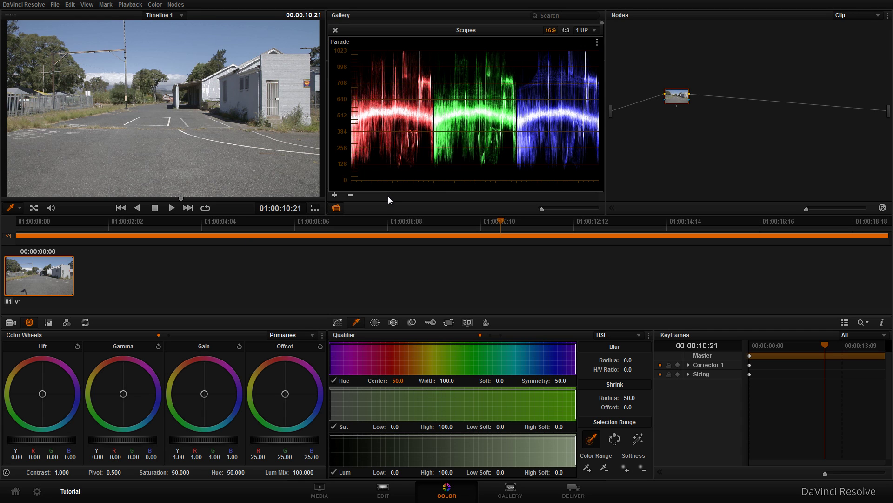
pyautogui.click(295, 335)
pyautogui.click(283, 346)
pyautogui.moveTo(59, 440); pyautogui.dragTo(49, 440)
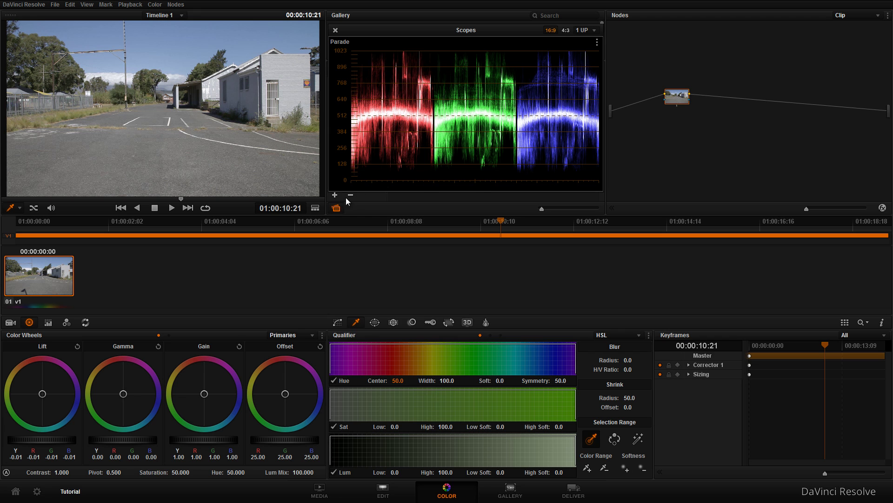
pyautogui.moveTo(57, 440); pyautogui.dragTo(18, 440)
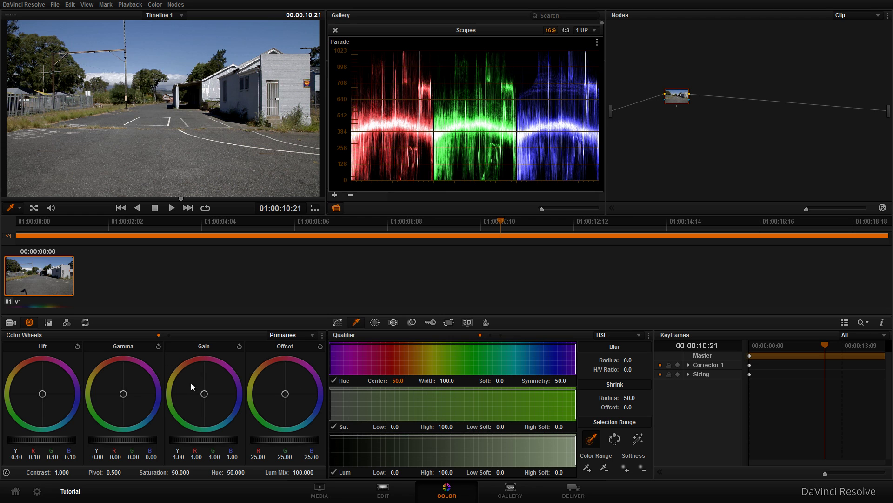
pyautogui.moveTo(191, 440); pyautogui.dragTo(222, 437)
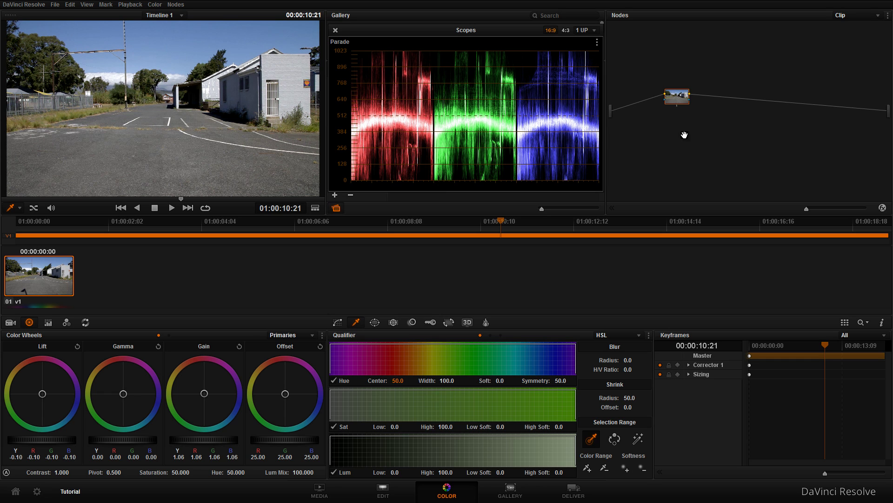
pyautogui.moveTo(683, 101); pyautogui.dragTo(685, 113)
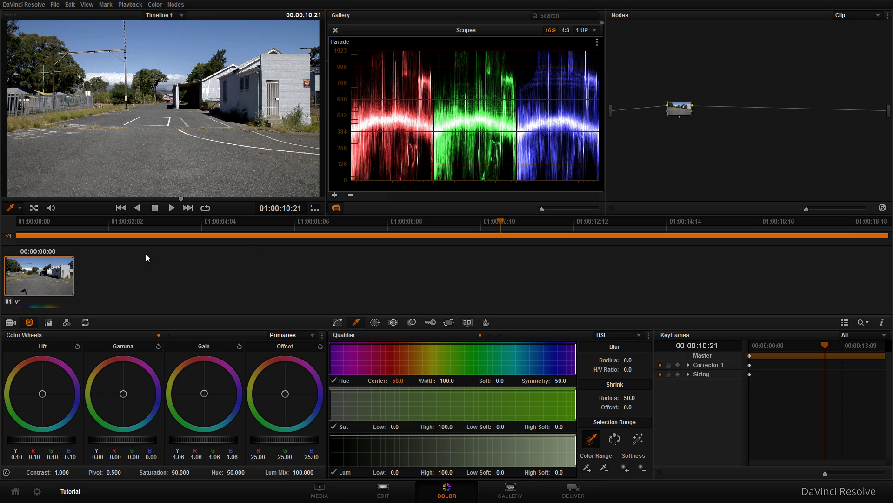
# Step: In the Primaries bars, set Gain red to 1.19 and Gain blue to 0.90
pyautogui.click(47, 322)
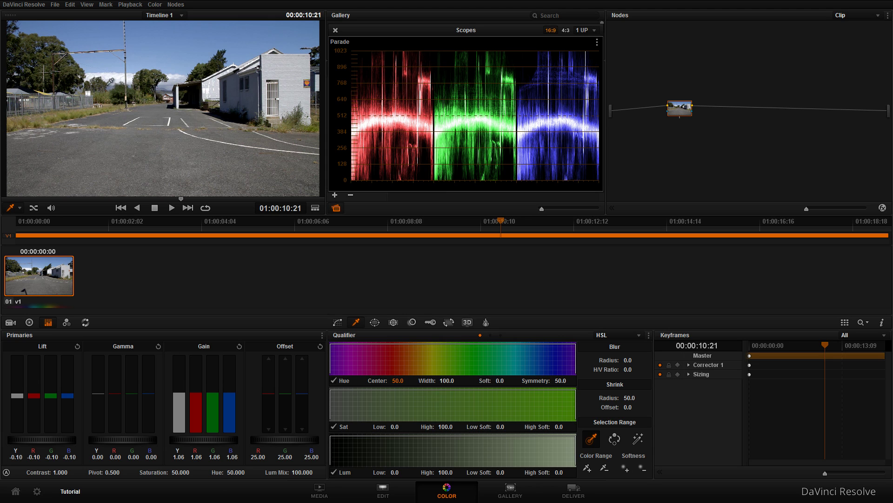
pyautogui.moveTo(198, 392)
pyautogui.mouseDown()
pyautogui.moveTo(197, 370)
pyautogui.moveTo(197, 381)
pyautogui.moveTo(229, 403)
pyautogui.moveTo(229, 417)
pyautogui.moveTo(229, 408)
pyautogui.mouseUp()
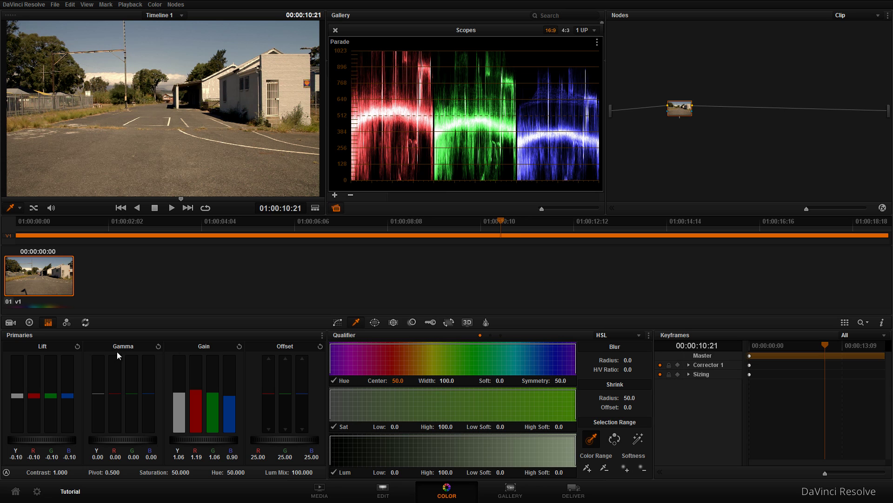
# Step: Add a second corrector node and line it up beside the first node
pyautogui.moveTo(678, 118); pyautogui.dragTo(654, 111)
pyautogui.rightClick(711, 133)
pyautogui.moveTo(746, 150)
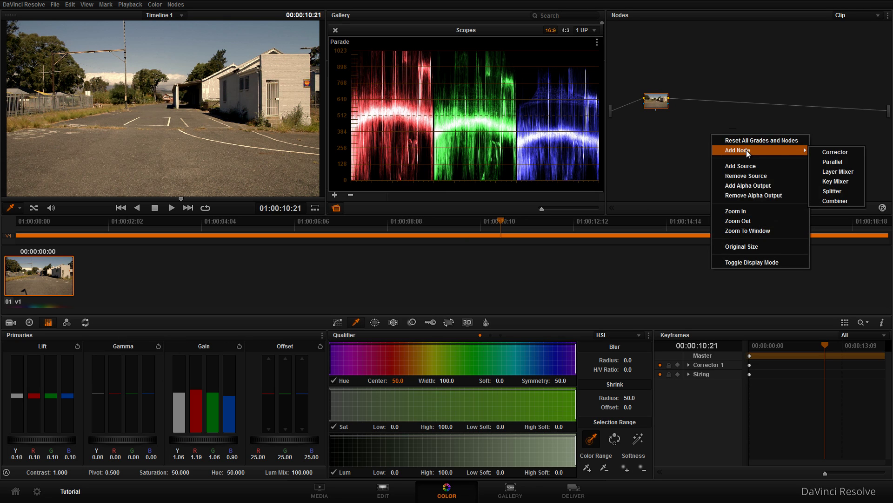
pyautogui.click(846, 150)
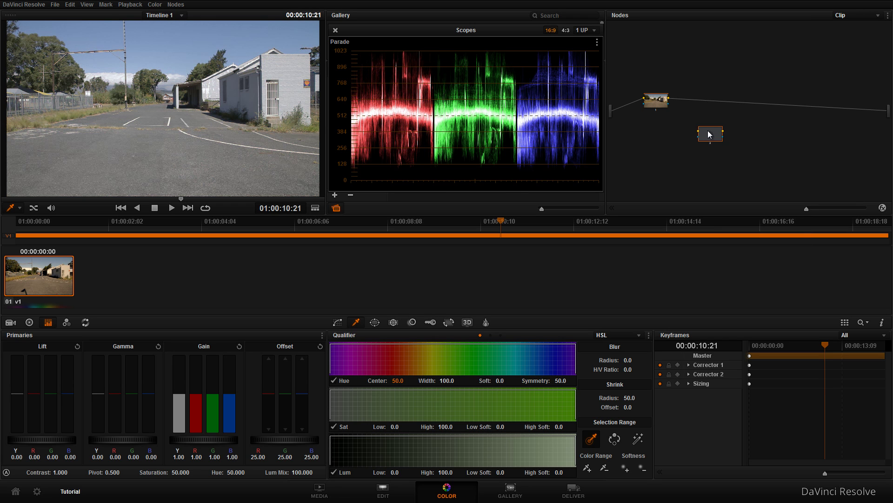
pyautogui.moveTo(710, 135); pyautogui.dragTo(642, 97)
pyautogui.moveTo(703, 106); pyautogui.dragTo(690, 101)
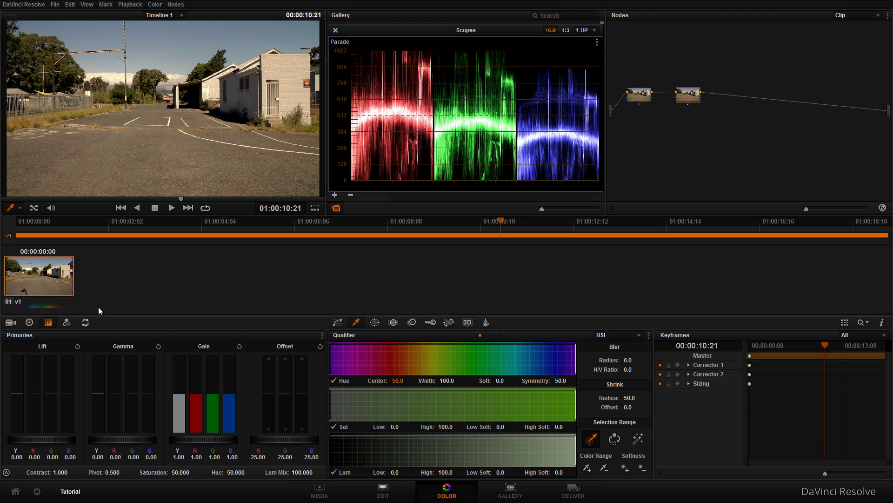
# Step: Back in the colour wheels, set the second node's Saturation to 40
pyautogui.click(31, 322)
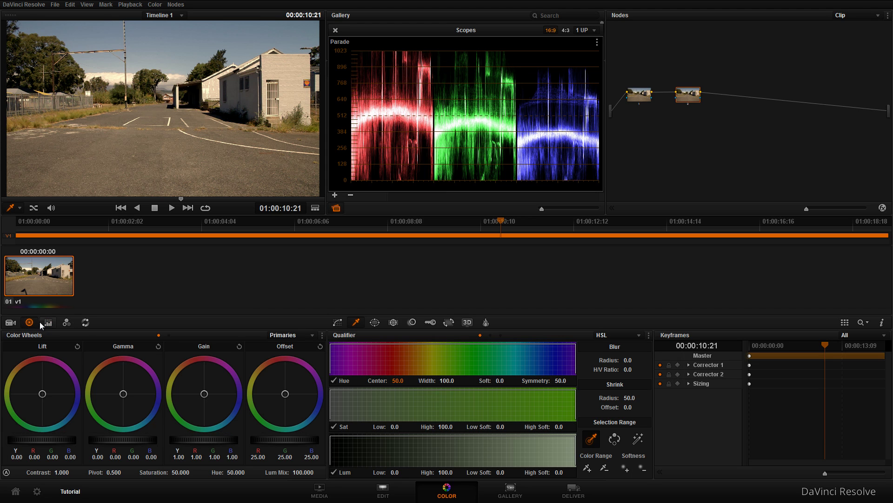
pyautogui.click(43, 322)
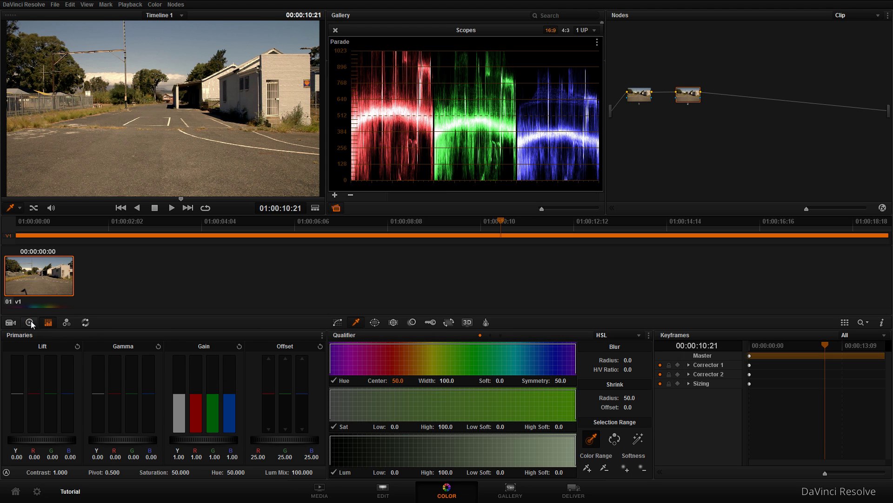
pyautogui.click(31, 323)
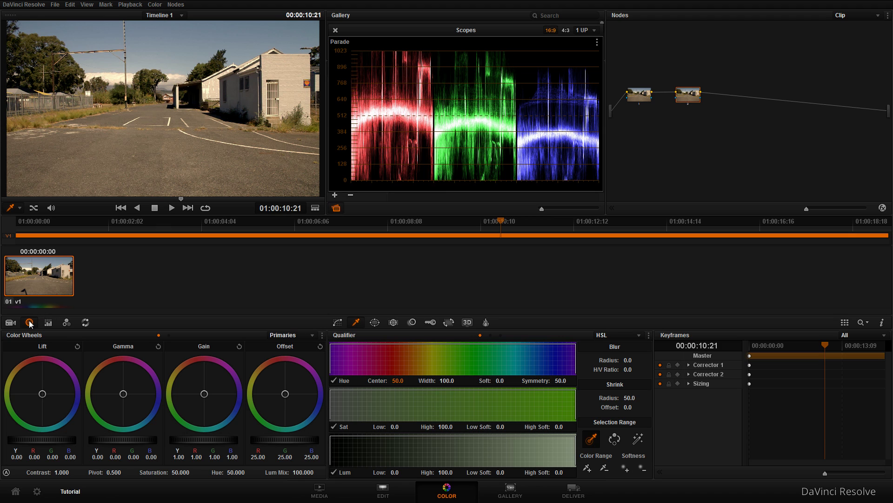
pyautogui.doubleClick(179, 472)
pyautogui.write('40')
pyautogui.press('Return')
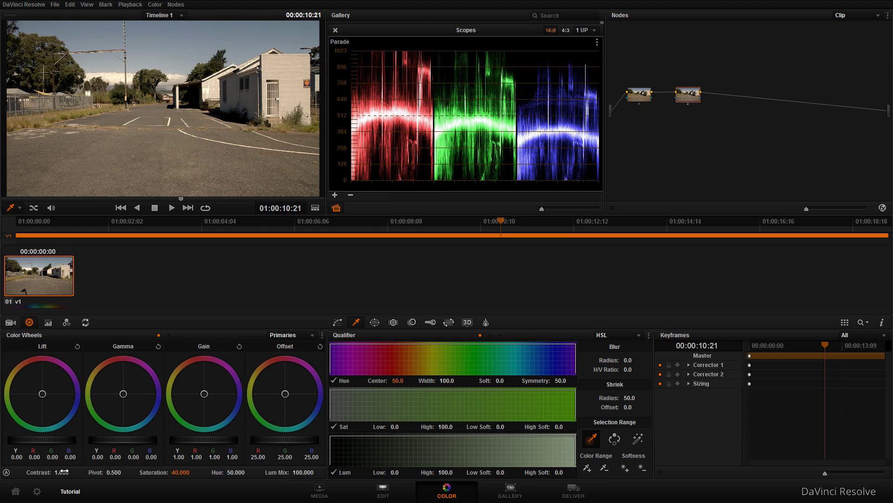
# Step: Raise Contrast to 1.182 and toggle bypass with Shift+D to compare before and after
pyautogui.click(64, 471)
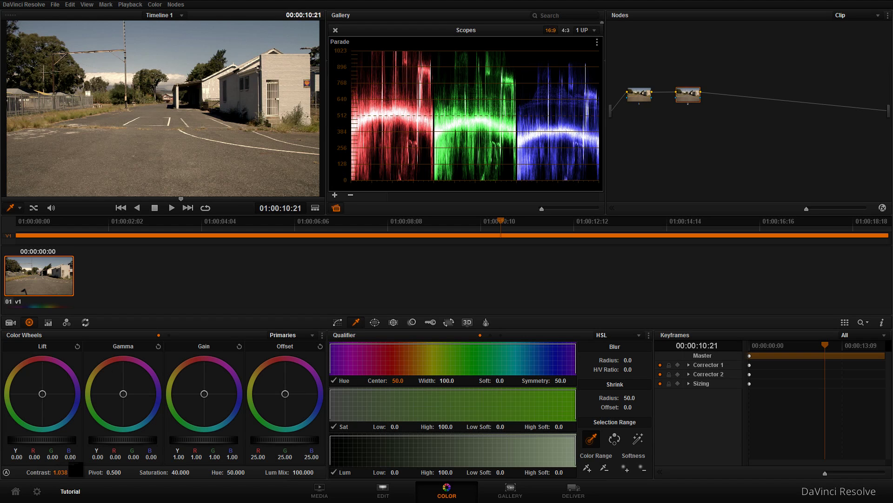
pyautogui.moveTo(76, 469); pyautogui.dragTo(110, 466)
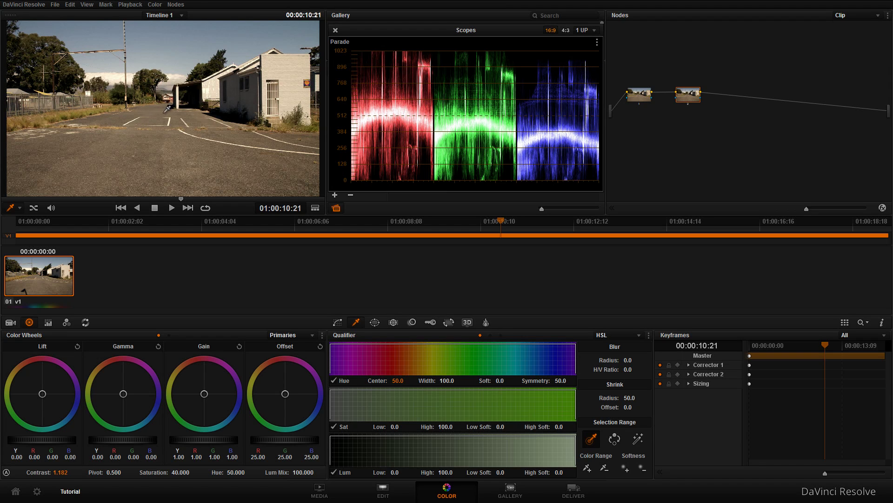
pyautogui.hotkey('shift', 'd')
pyautogui.hotkey('shift', 'd')
pyautogui.hotkey('shift', 'd')
pyautogui.hotkey('shift', 'd')
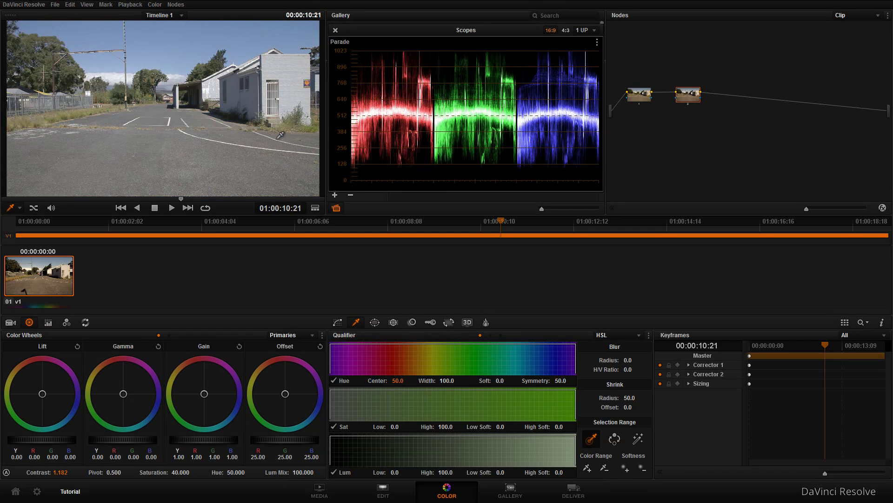
pyautogui.hotkey('shift', 'd')
pyautogui.hotkey('shift', 'd')
pyautogui.hotkey('shift', 'd')
pyautogui.hotkey('shift', 'd')
pyautogui.scroll(-1, 706, 134)
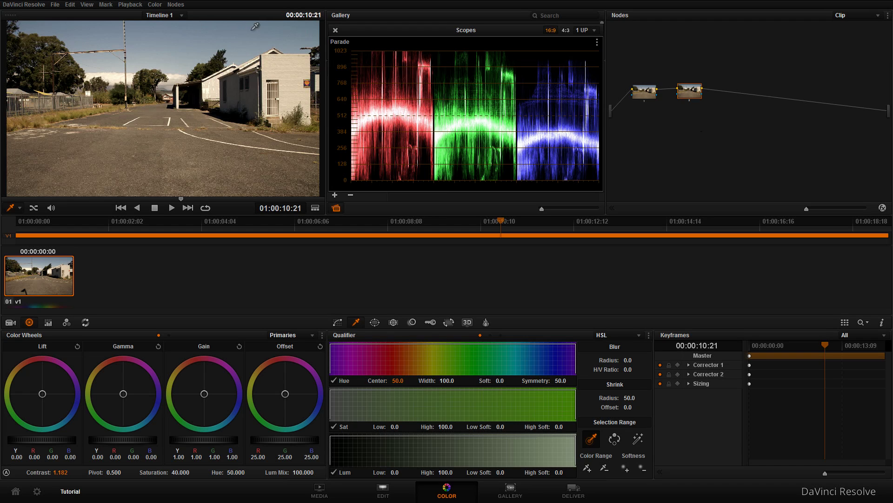
# Step: Add a third corrector node after node 2
pyautogui.rightClick(699, 131)
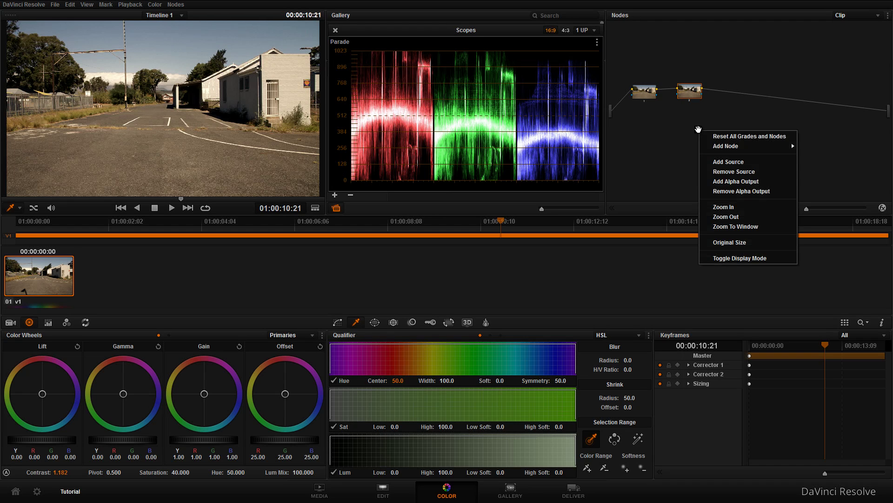
pyautogui.moveTo(725, 143)
pyautogui.click(817, 149)
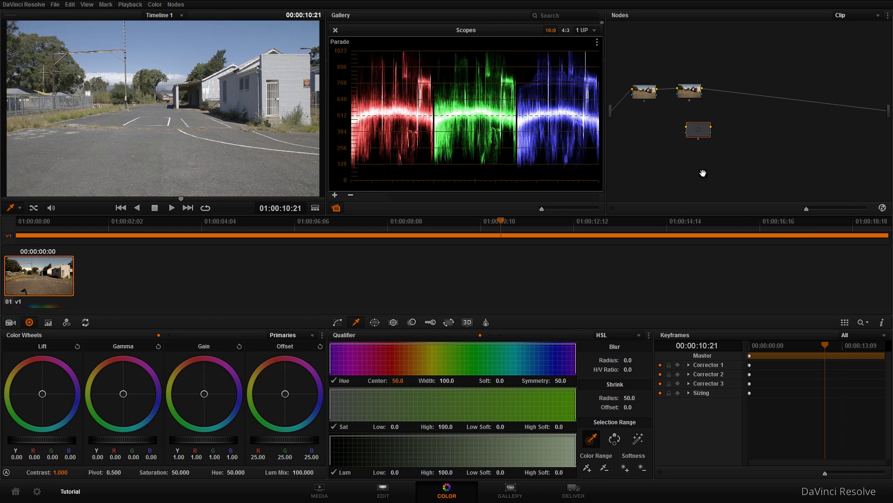
pyautogui.click(726, 94)
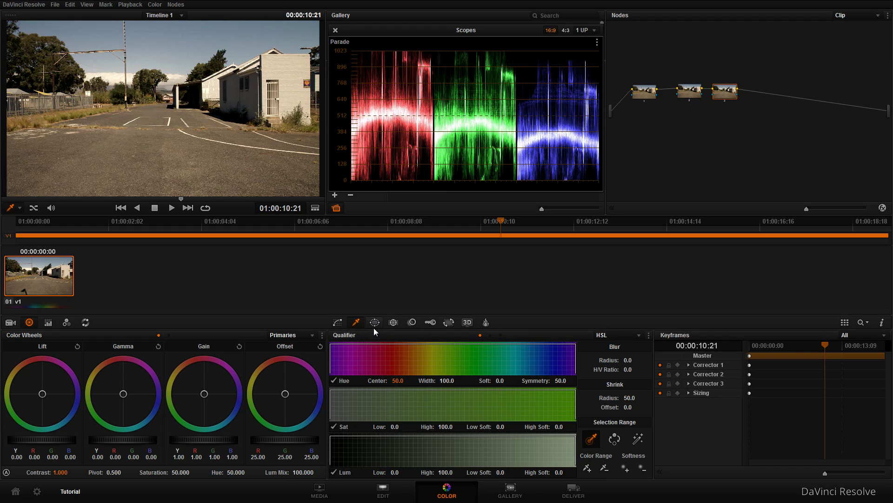
# Step: Qualify the sky with the eyedropper (Hue center 89.0, width 22.9), checking via Highlight
pyautogui.click(593, 440)
pyautogui.click(150, 27)
pyautogui.moveTo(158, 39); pyautogui.dragTo(185, 58)
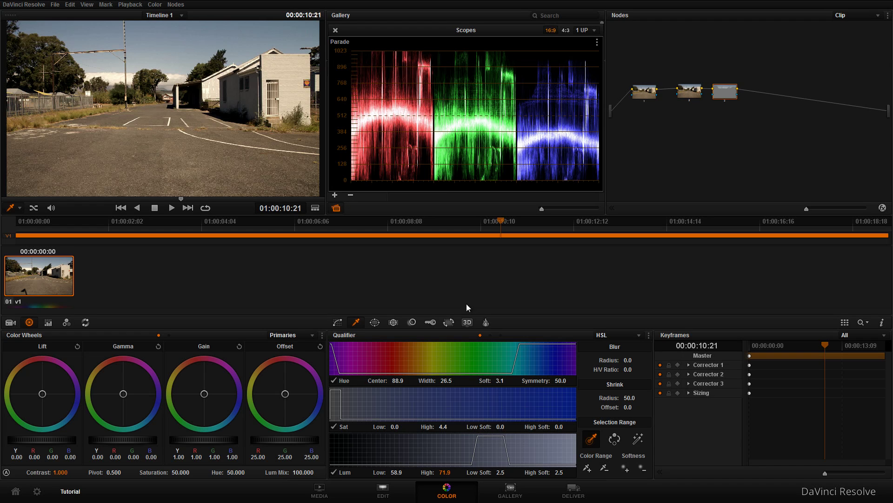
pyautogui.click(640, 439)
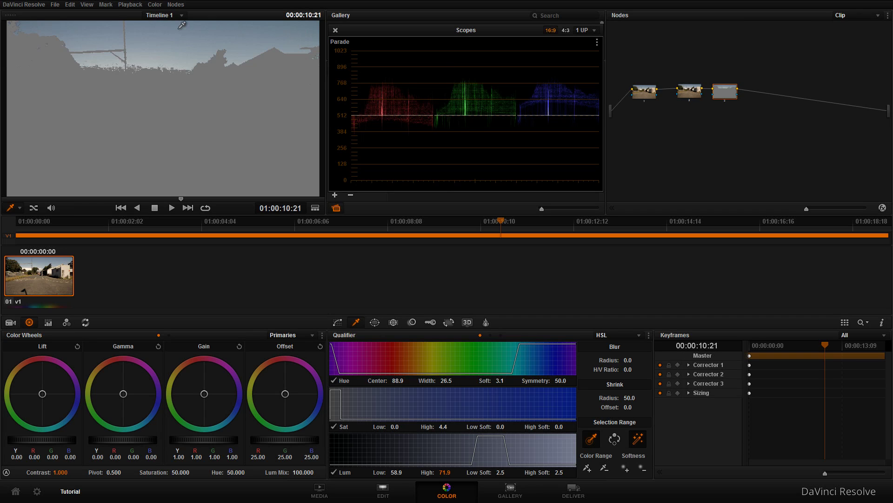
pyautogui.moveTo(182, 24); pyautogui.dragTo(154, 53)
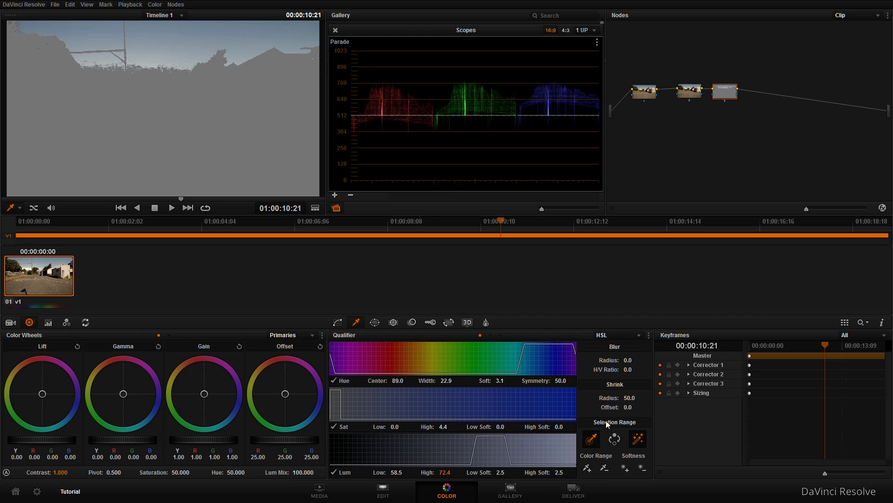
pyautogui.click(640, 441)
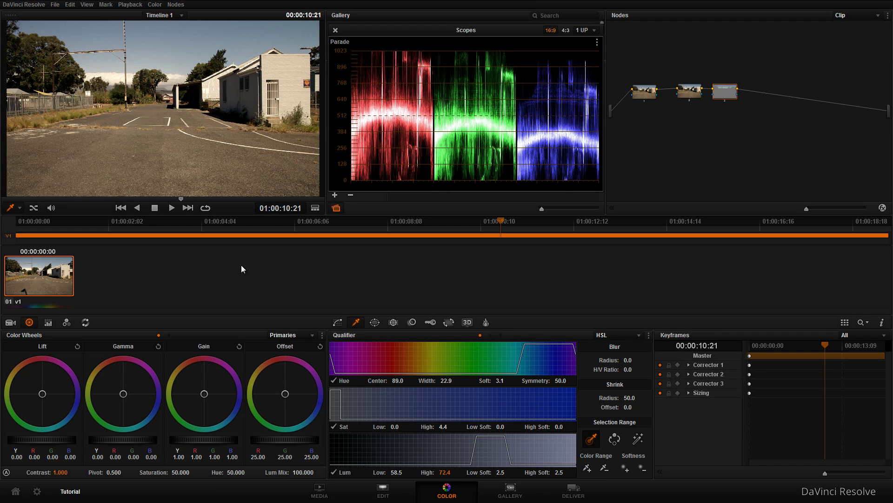
# Step: Raise node 3's Gain blue bar to 1.20 and toggle the node with Ctrl+D to compare
pyautogui.click(48, 322)
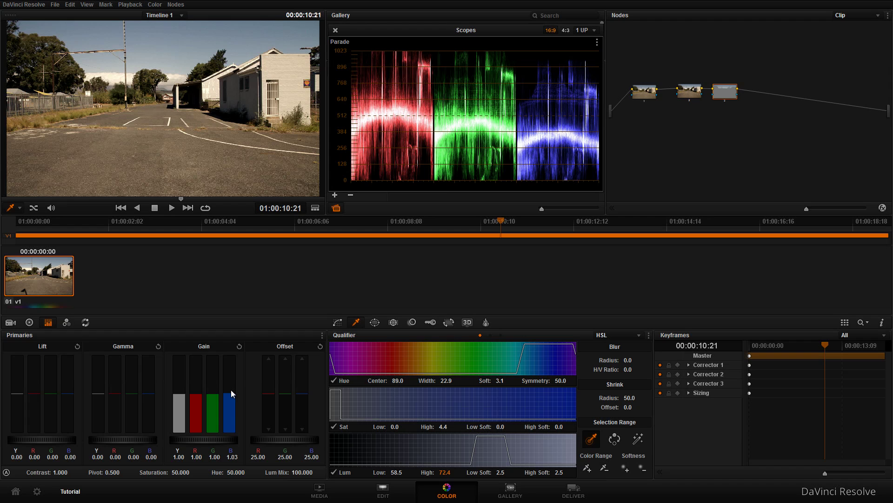
pyautogui.moveTo(231, 384); pyautogui.dragTo(231, 370)
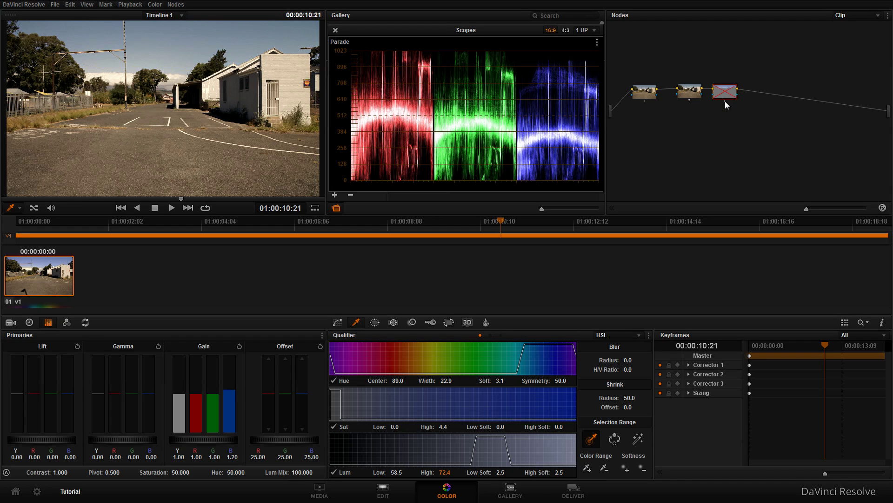
pyautogui.hotkey('ctrl', 'd')
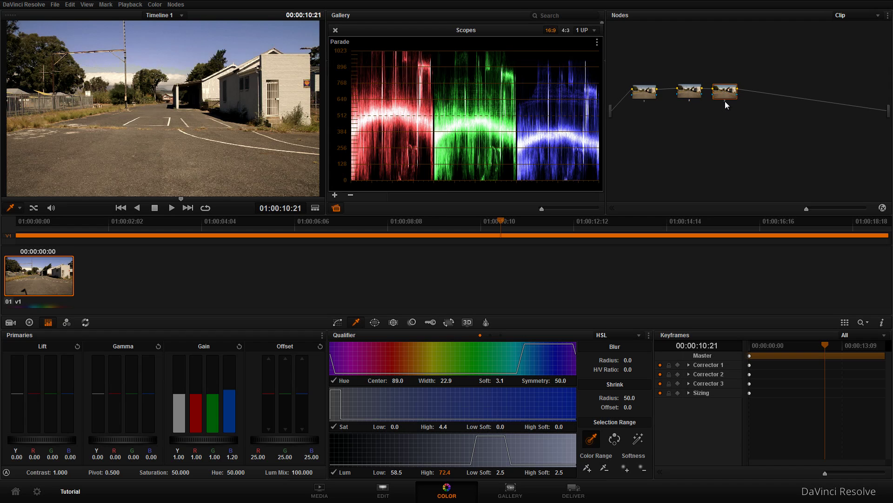
pyautogui.hotkey('ctrl', 'd')
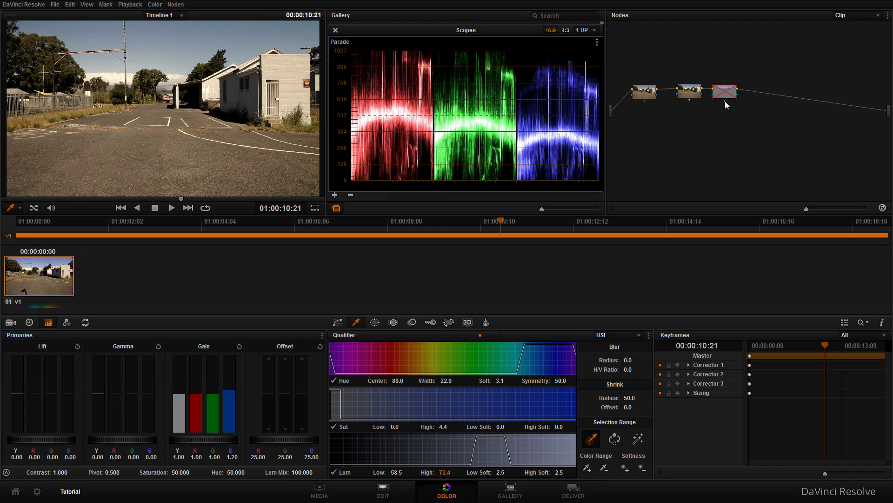
pyautogui.hotkey('ctrl', 'd')
pyautogui.hotkey('ctrl', 'd')
# Step: Add a fourth corrector node and connect it after the sky node (node 3)
pyautogui.rightClick(672, 154)
pyautogui.moveTo(708, 171)
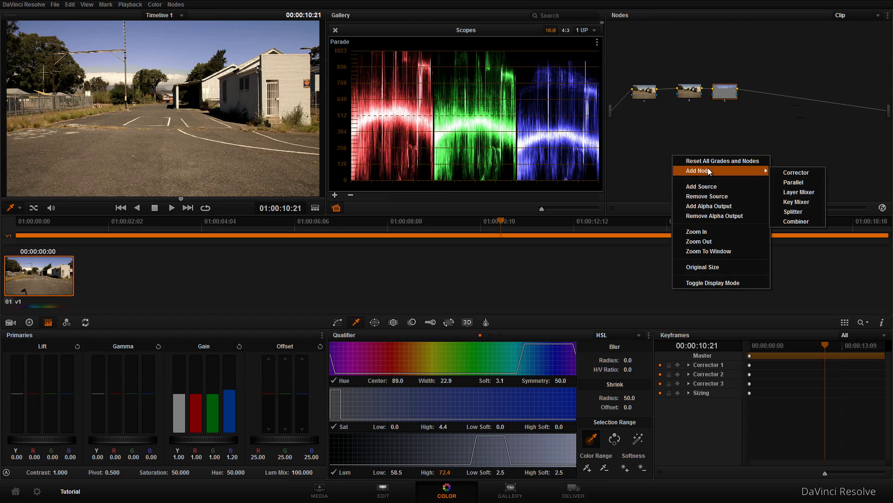
pyautogui.click(798, 172)
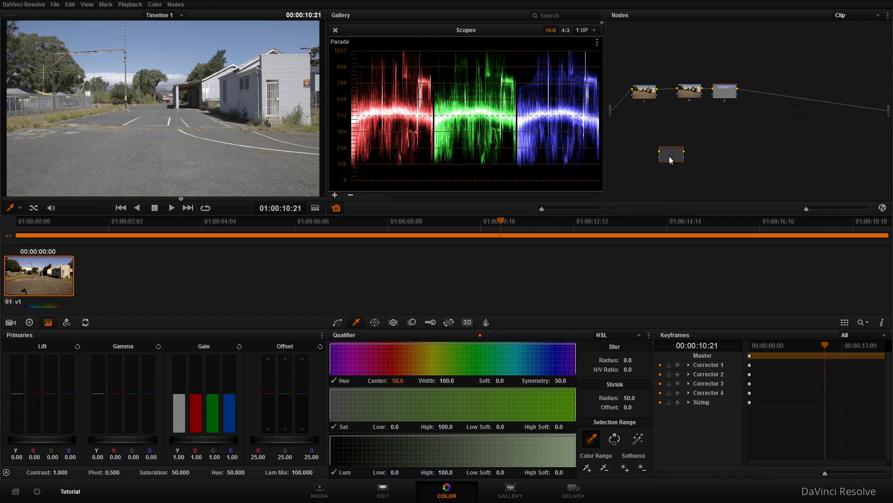
pyautogui.moveTo(672, 160); pyautogui.dragTo(758, 96)
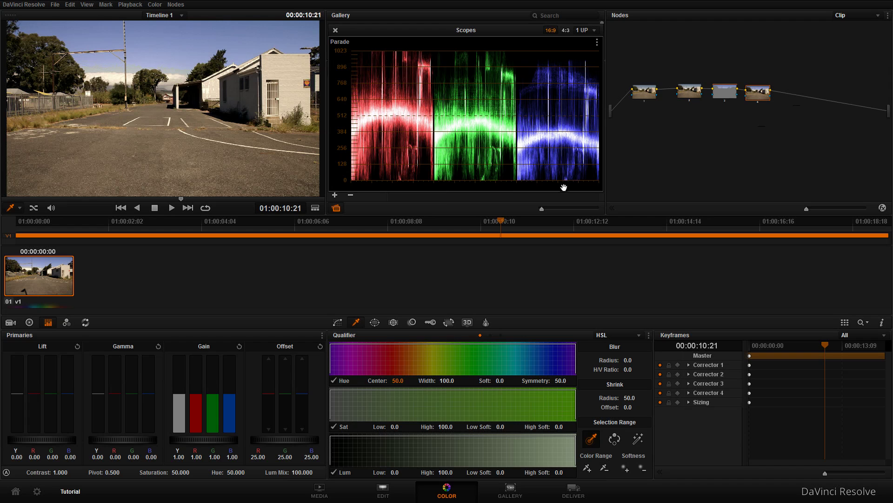
pyautogui.click(375, 323)
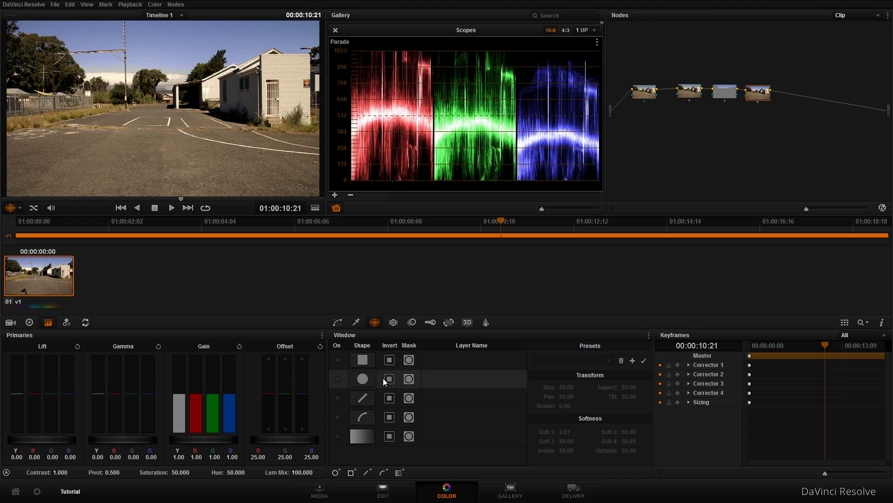
# Step: Give node 4 a circle window filling the frame: size 60.57, aspect 71.32, softness 4.01
pyautogui.click(338, 379)
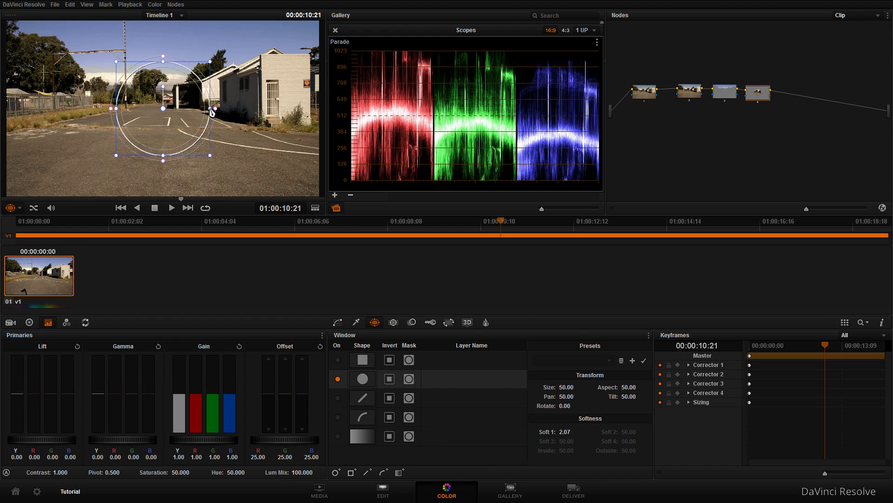
pyautogui.moveTo(210, 113); pyautogui.dragTo(317, 117)
pyautogui.moveTo(165, 158); pyautogui.dragTo(171, 196)
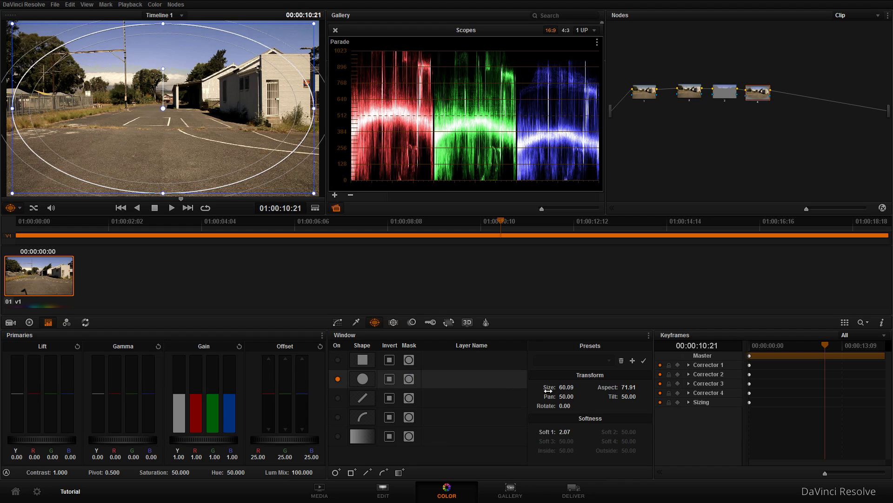
pyautogui.click(566, 431)
pyautogui.moveTo(565, 432); pyautogui.dragTo(612, 431)
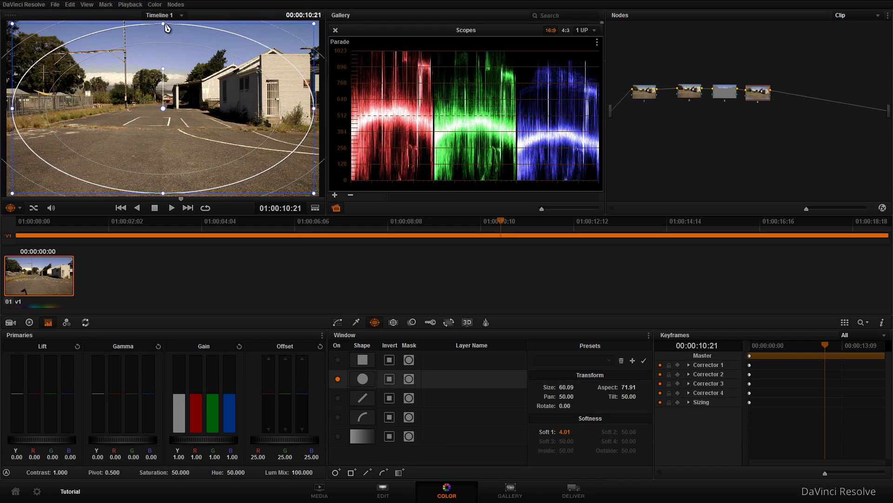
pyautogui.moveTo(163, 24); pyautogui.dragTo(163, 22)
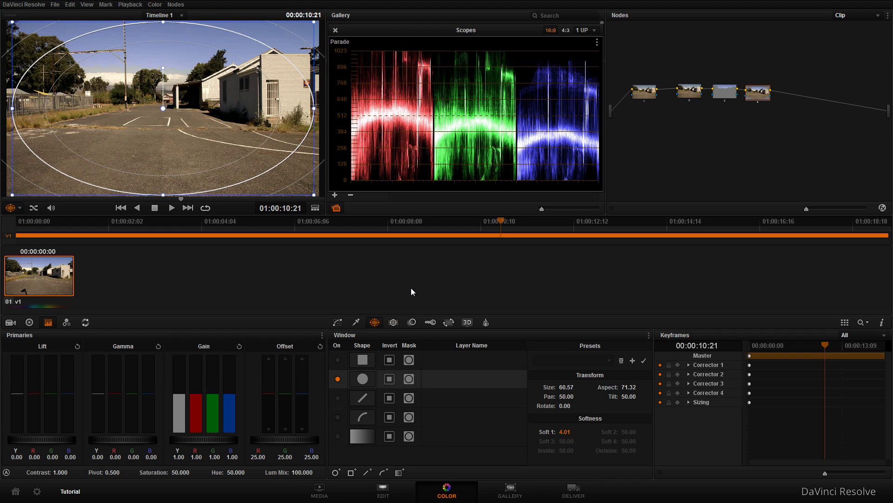
# Step: Invert the ellipse window, lower luminance gain to 0.43, and enlarge the window to size 64.39
pyautogui.click(390, 379)
pyautogui.moveTo(180, 398); pyautogui.dragTo(184, 454)
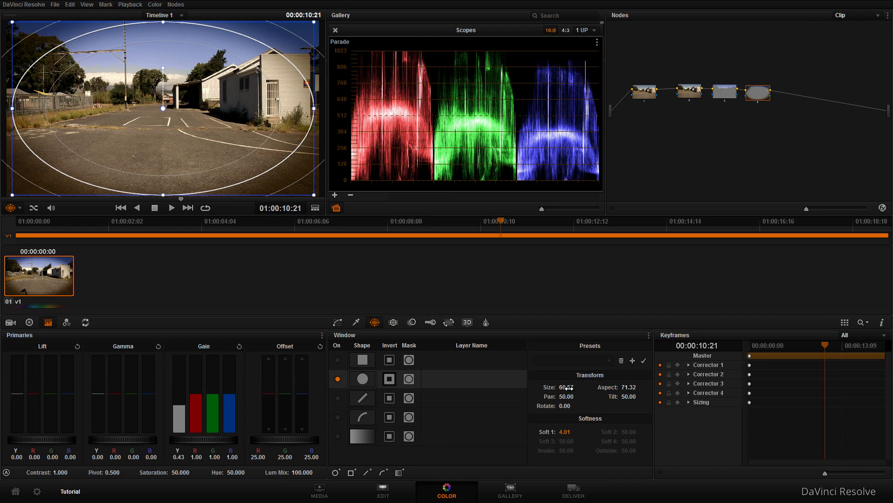
pyautogui.moveTo(564, 387); pyautogui.dragTo(652, 384)
pyautogui.click(338, 322)
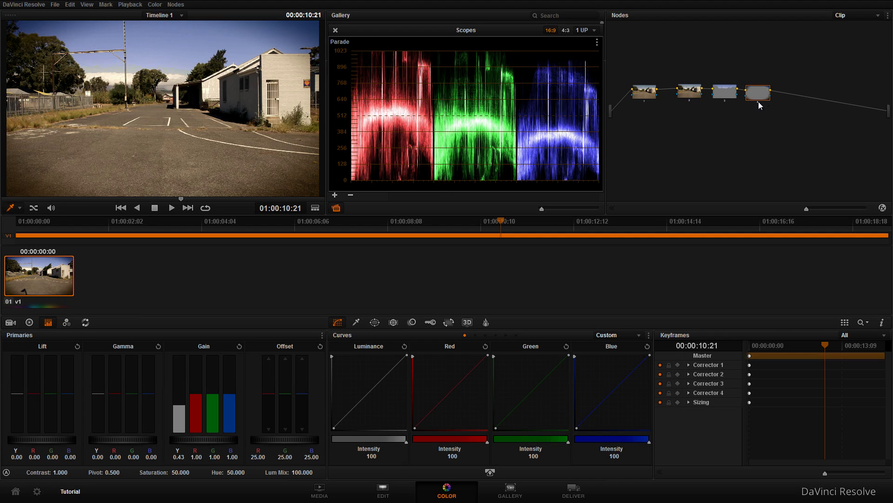
pyautogui.hotkey('ctrl', 'd')
pyautogui.hotkey('ctrl', 'd')
pyautogui.hotkey('ctrl', 'd')
pyautogui.hotkey('ctrl', 'd')
pyautogui.hotkey('ctrl', 'd')
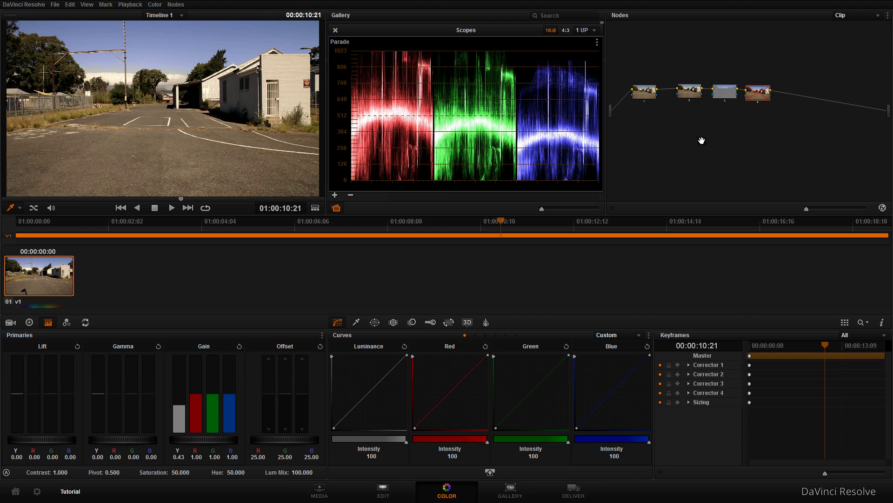
pyautogui.hotkey('ctrl', 'd')
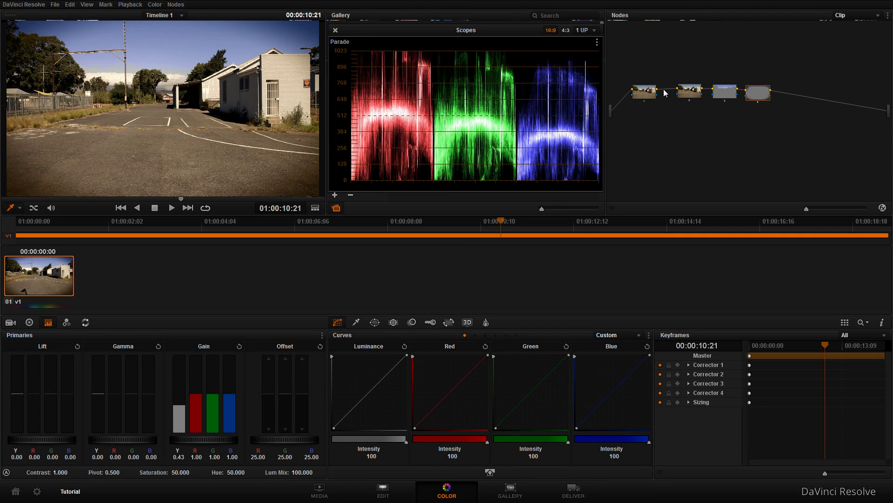
pyautogui.click(692, 95)
pyautogui.click(690, 93)
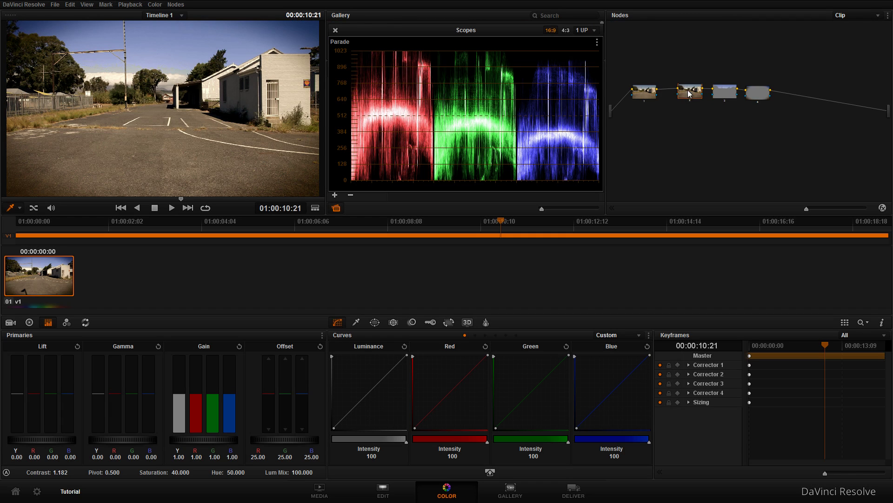
pyautogui.click(643, 95)
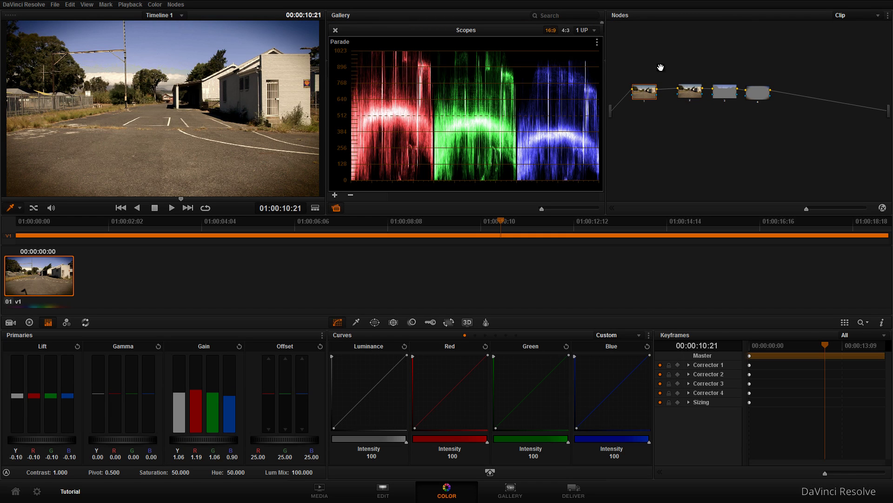